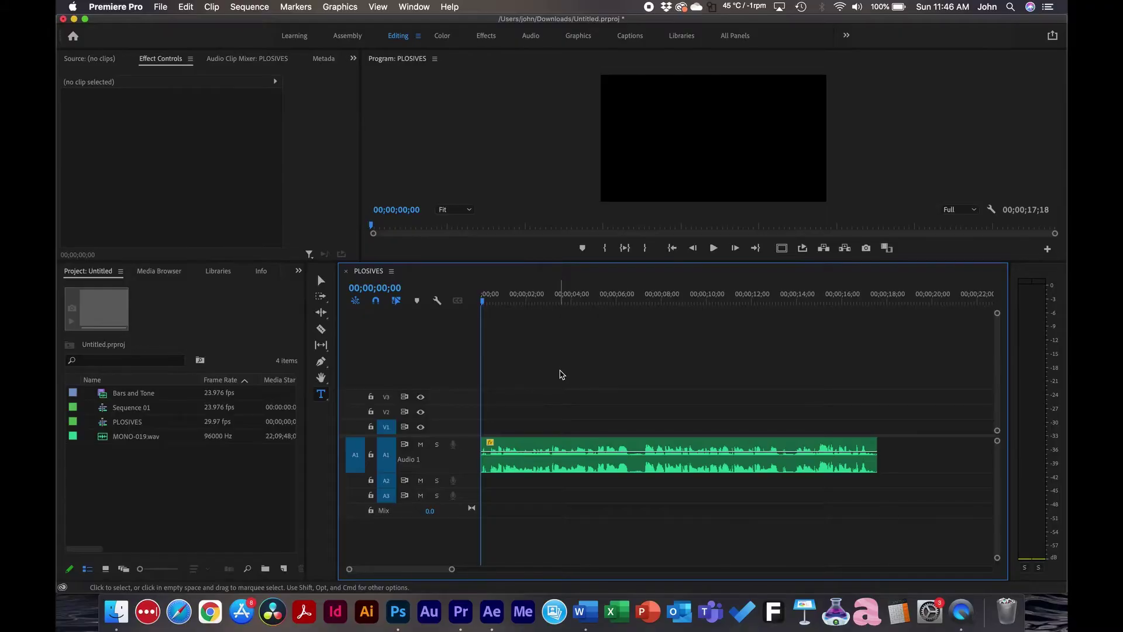
Step: Play the start of the PLOSIVES sequence, then zoom in so MONO-019.wav fills the track
{"action": "key", "text": "space"}
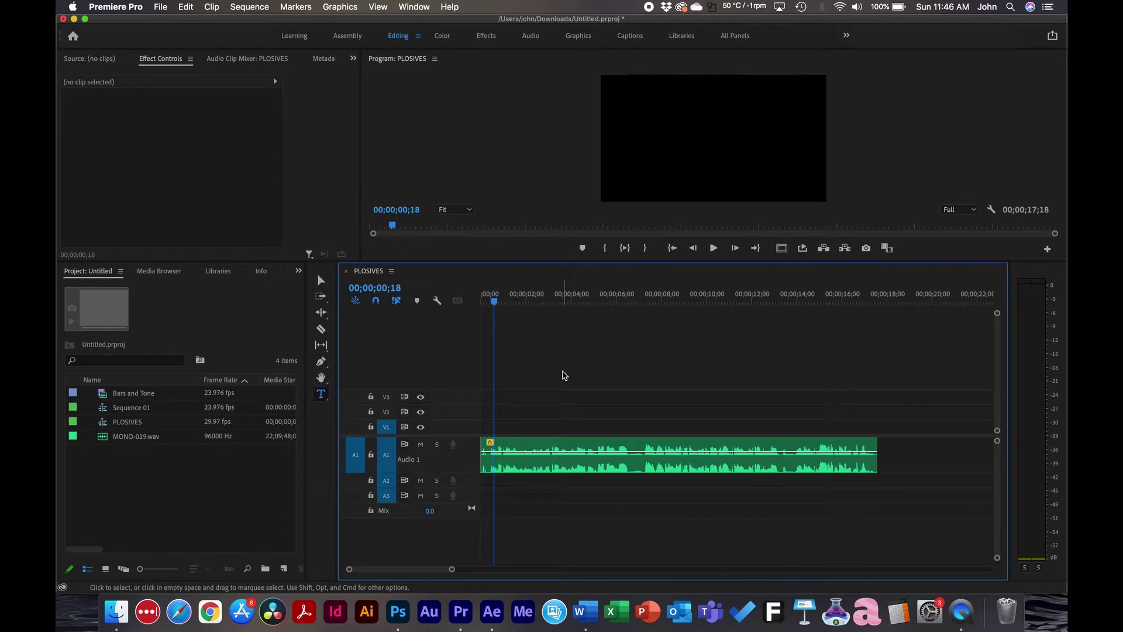
{"action": "key", "text": "equal"}
{"action": "key", "text": "equal"}
{"action": "key", "text": "equal"}
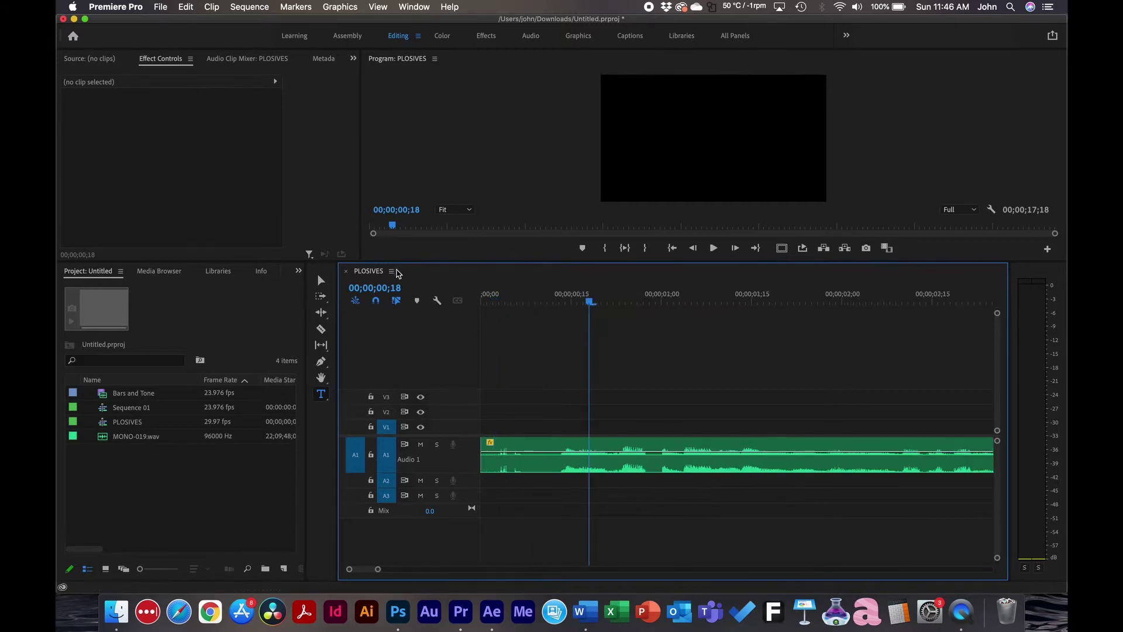
Step: Switch the timeline display to Show Audio Time Units
{"action": "left_click", "coordinate": [391, 271]}
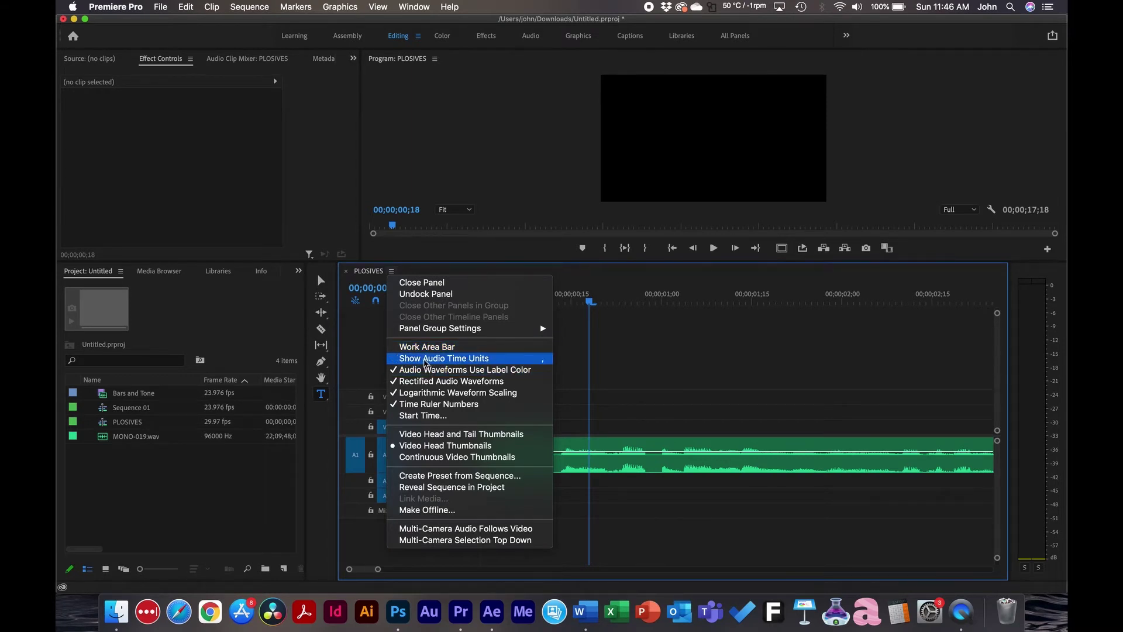
{"action": "left_click", "coordinate": [425, 359]}
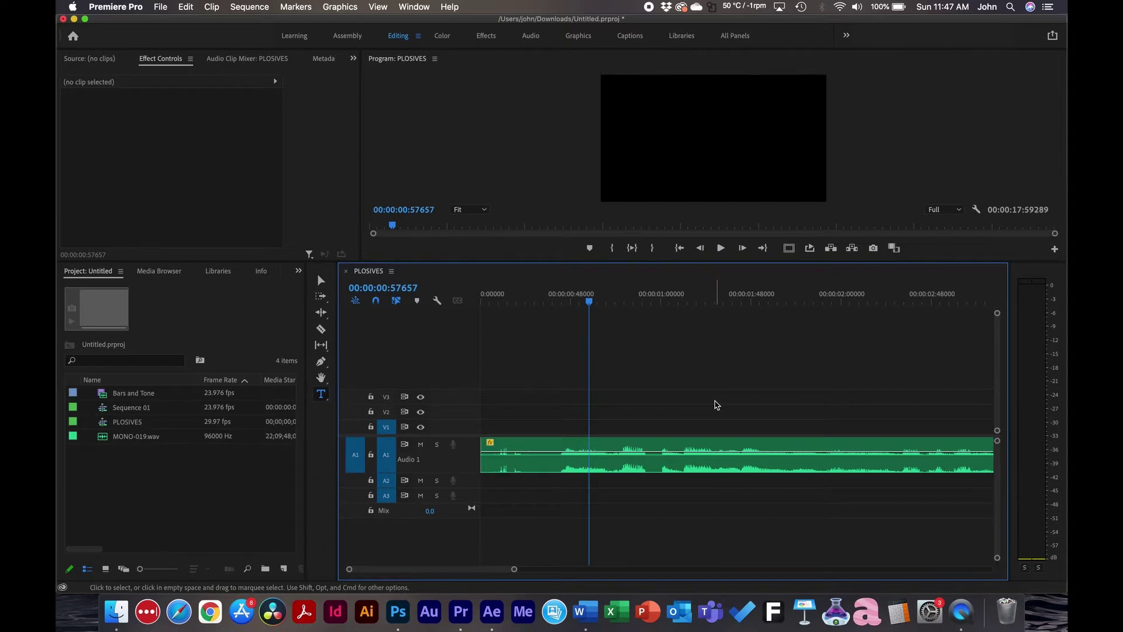
{"action": "key", "text": "equal"}
Step: Play and scrub the MONO-019.wav audio to locate the first plosive
{"action": "key", "text": "space"}
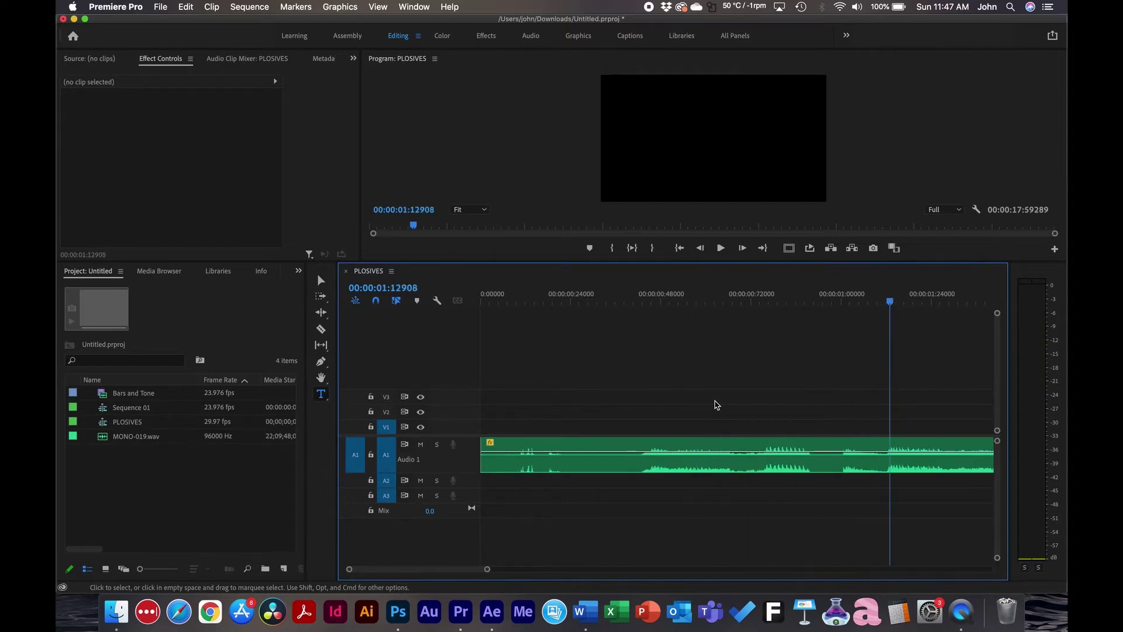
{"action": "left_click_drag", "start_coordinate": [866, 297], "coordinate": [562, 297]}
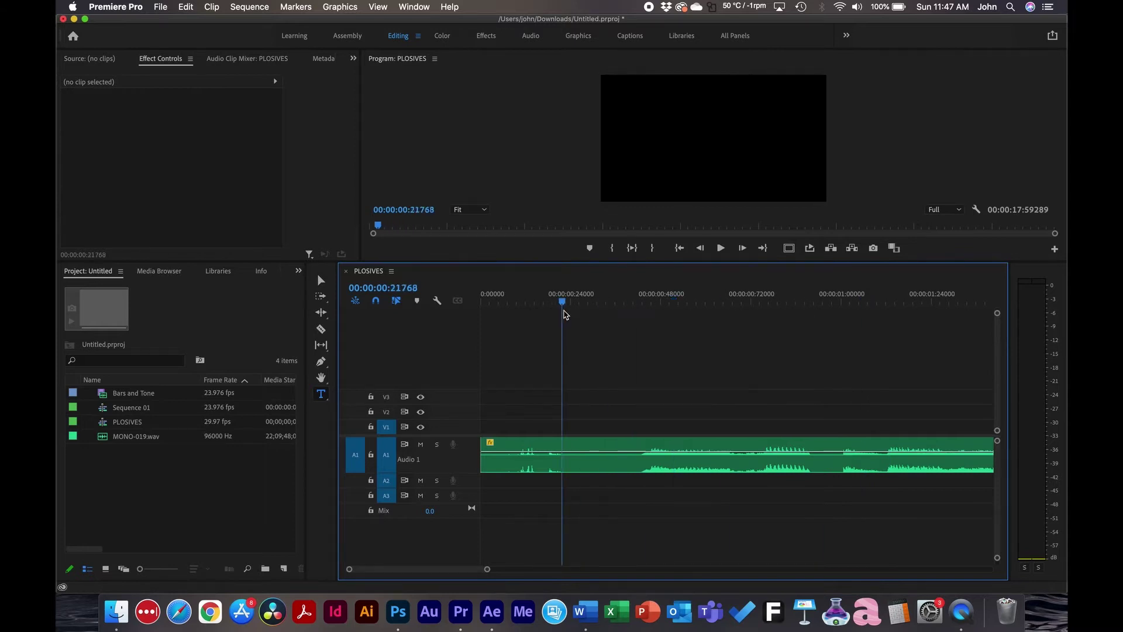
{"action": "key", "text": "space"}
{"action": "key", "text": "space"}
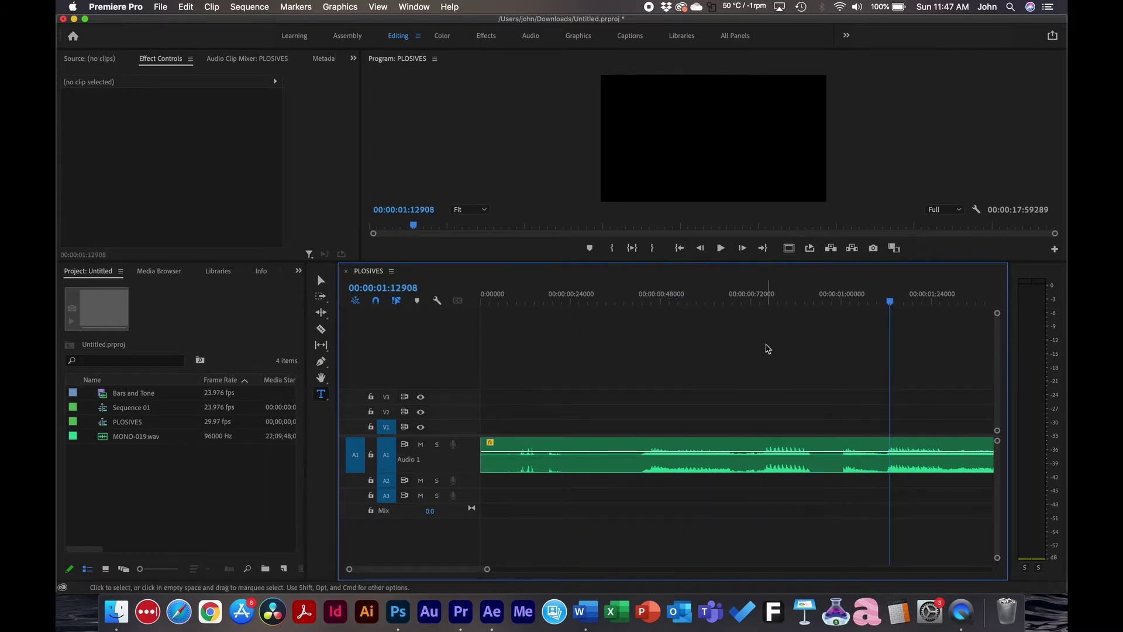
{"action": "scroll", "coordinate": [765, 351], "scroll_direction": "right", "scroll_amount": 5}
{"action": "mouse_move", "coordinate": [680, 303]}
{"action": "left_mouse_down"}
{"action": "mouse_move", "coordinate": [612, 302]}
{"action": "mouse_move", "coordinate": [773, 301]}
{"action": "mouse_move", "coordinate": [612, 301]}
{"action": "mouse_move", "coordinate": [674, 309]}
{"action": "left_mouse_up"}
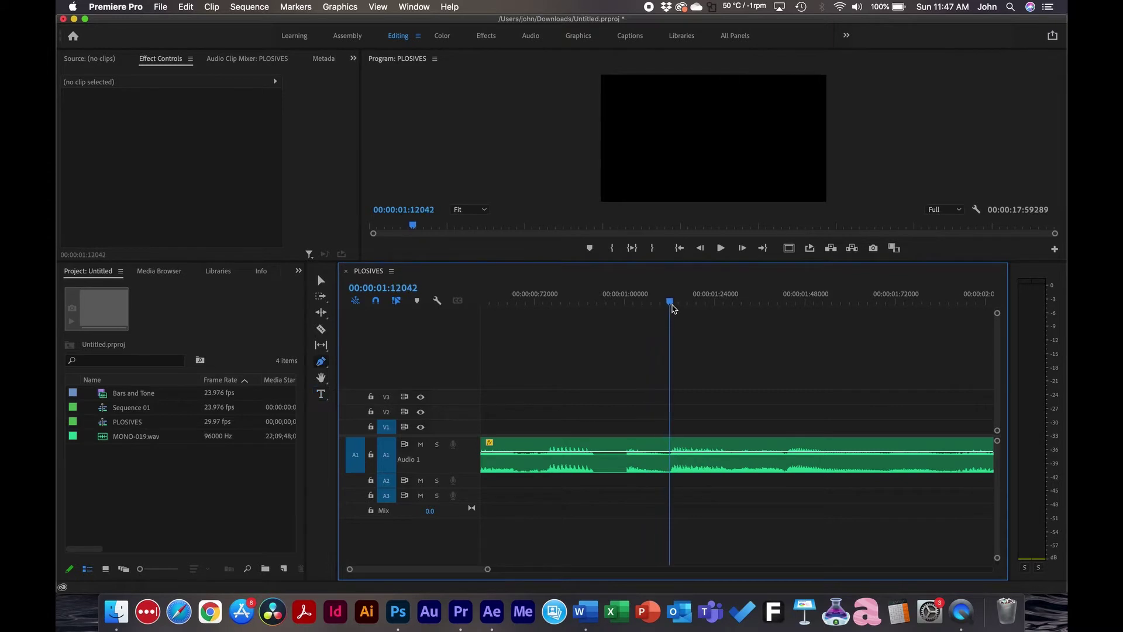
Step: Add volume keyframes around the plosive near 01:12042, dropping the middle one to -4.1 dB
{"action": "key", "text": "="}
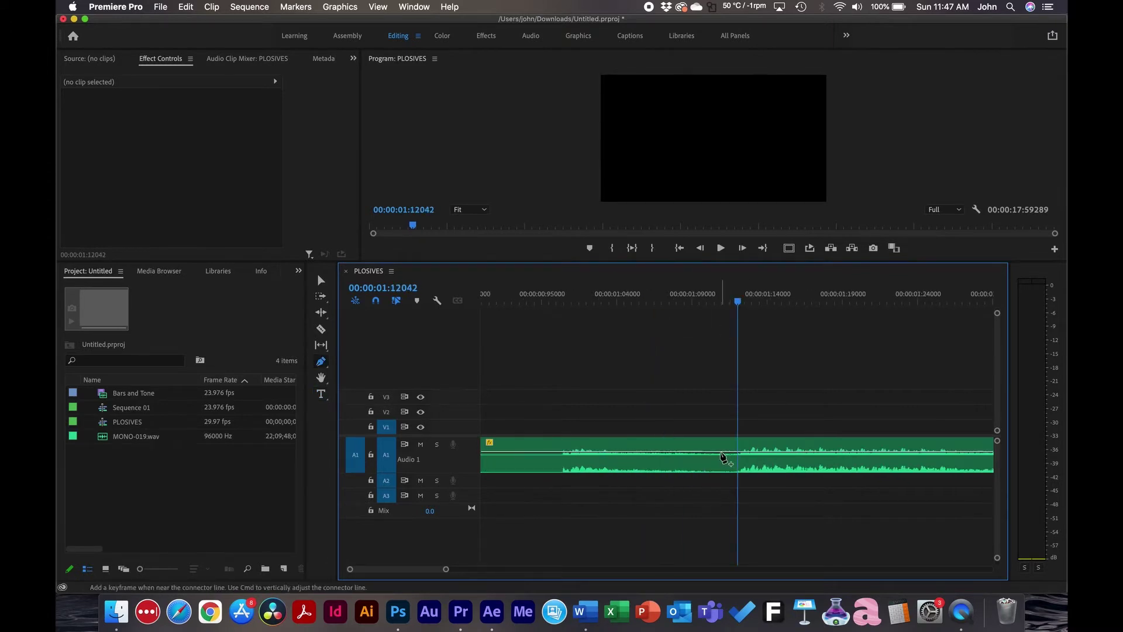
{"action": "left_click", "coordinate": [721, 453]}
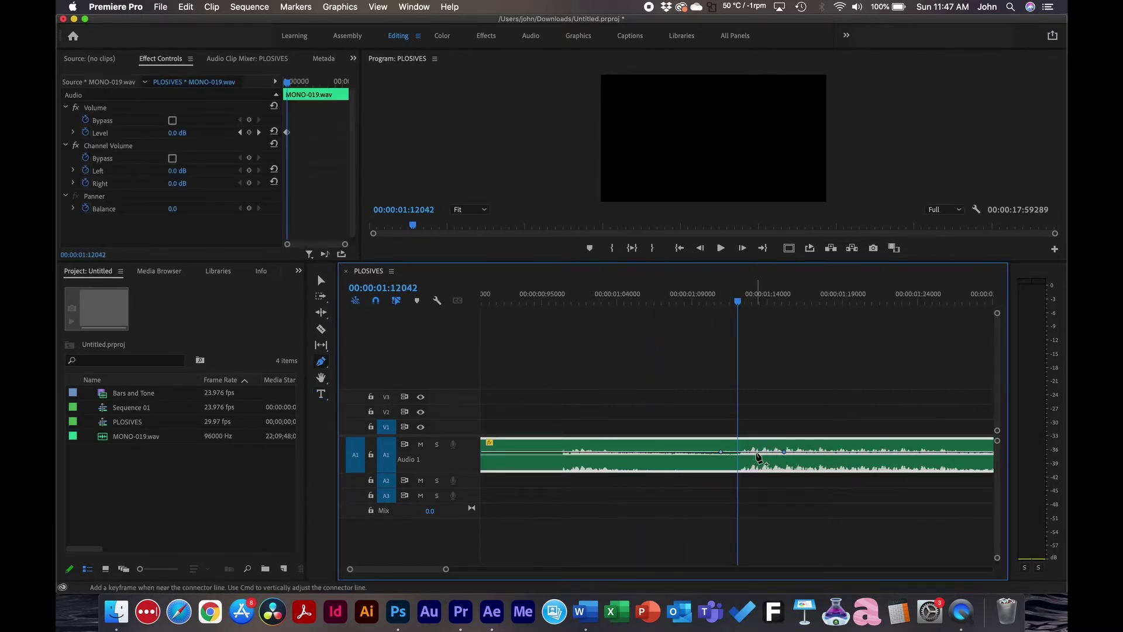
{"action": "left_click_drag", "start_coordinate": [757, 453], "coordinate": [756, 457]}
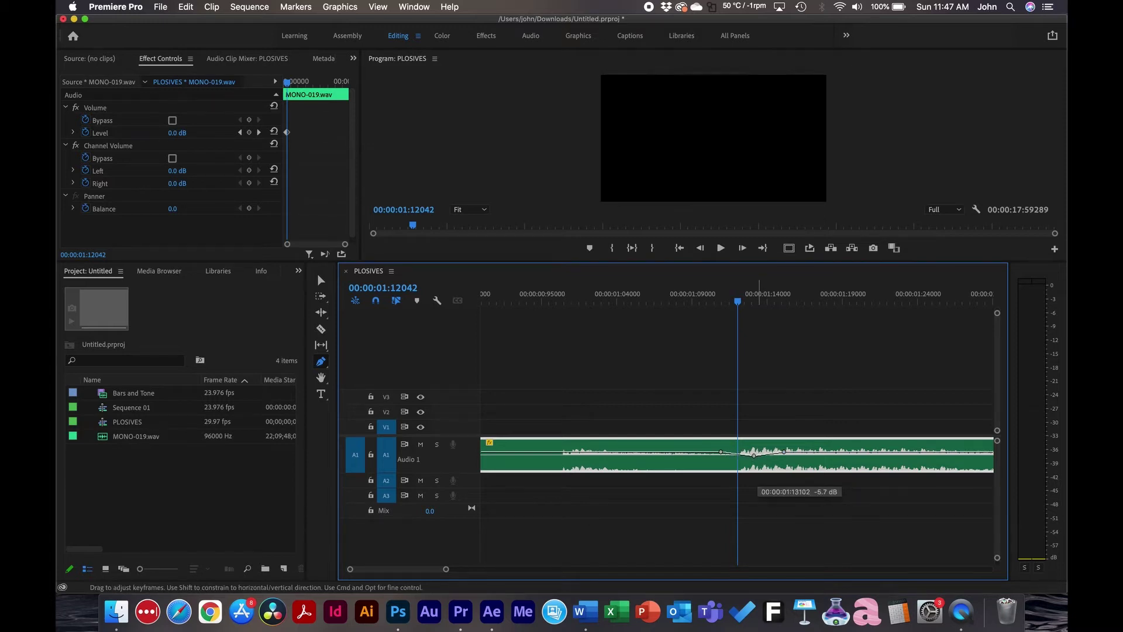
{"action": "left_click_drag", "start_coordinate": [754, 455], "coordinate": [754, 455]}
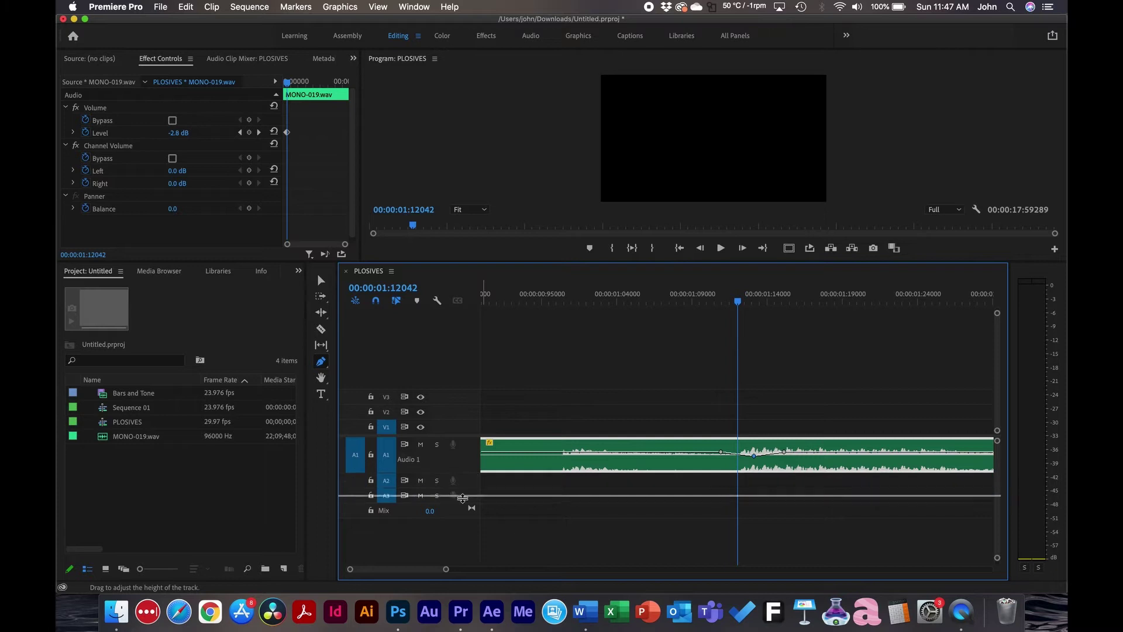
Step: Enlarge the Audio 1 track and make the dip keyframe a smoothed Bezier curve
{"action": "left_click_drag", "start_coordinate": [462, 498], "coordinate": [462, 529]}
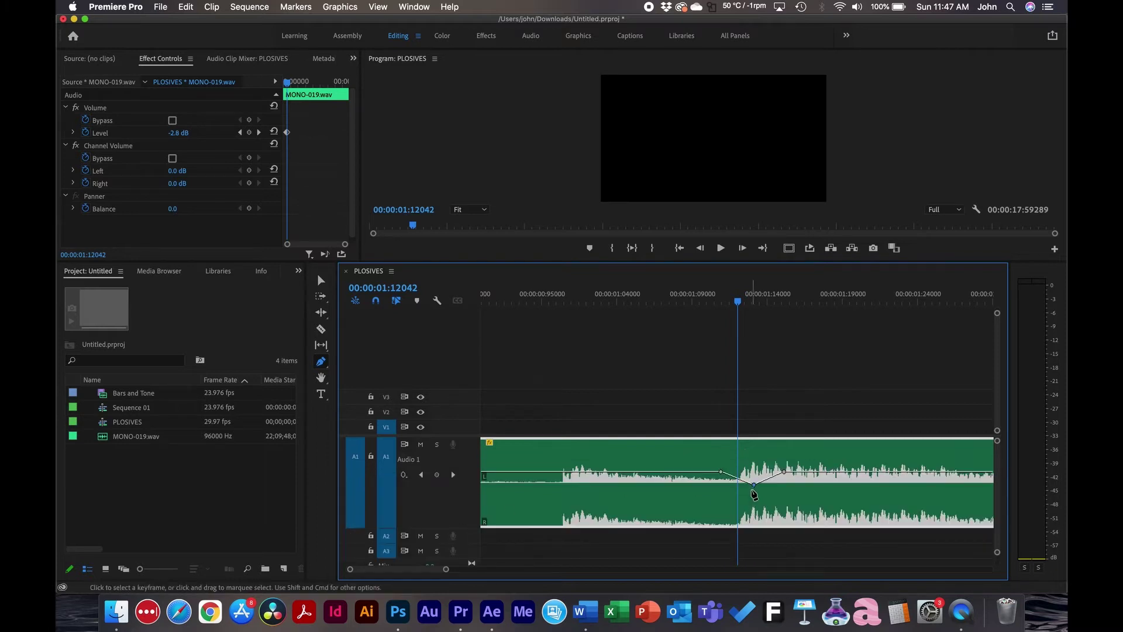
{"action": "right_click", "coordinate": [755, 490]}
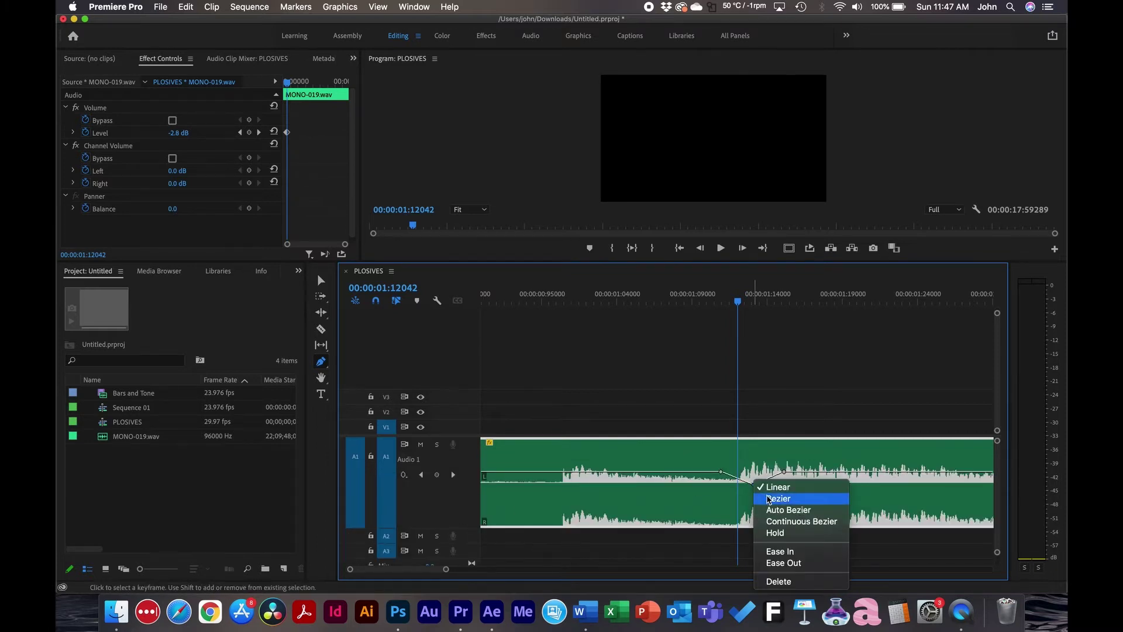
{"action": "left_click", "coordinate": [772, 497]}
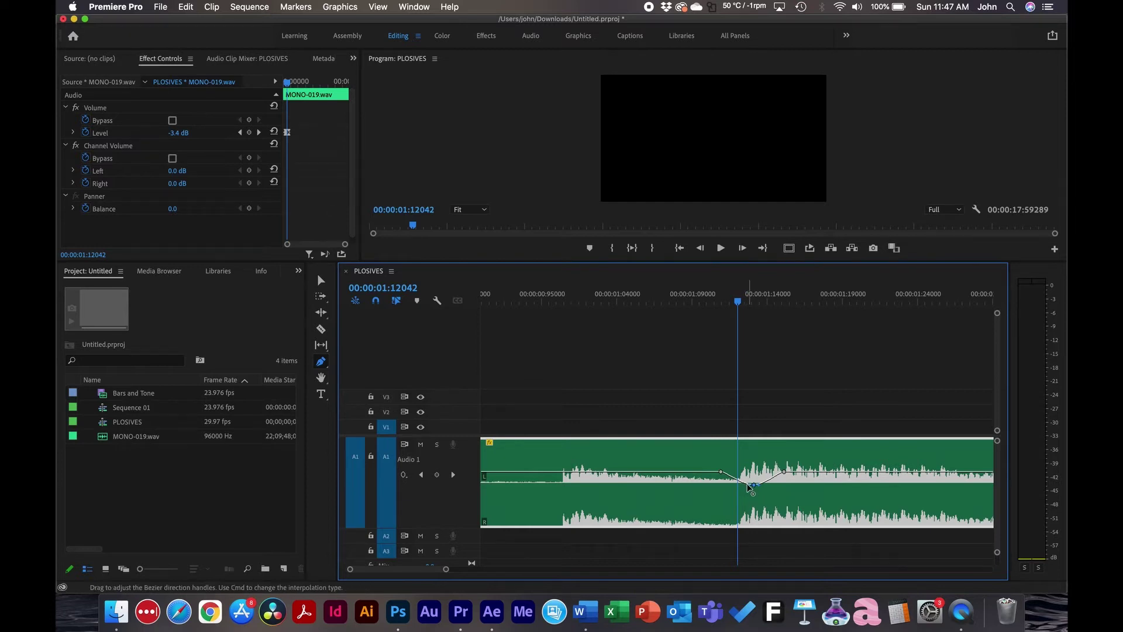
{"action": "left_click_drag", "start_coordinate": [744, 484], "coordinate": [759, 484]}
{"action": "left_click", "coordinate": [694, 297]}
Step: Replay the section around the first dip to hear the smoothed plosive
{"action": "key", "text": "space"}
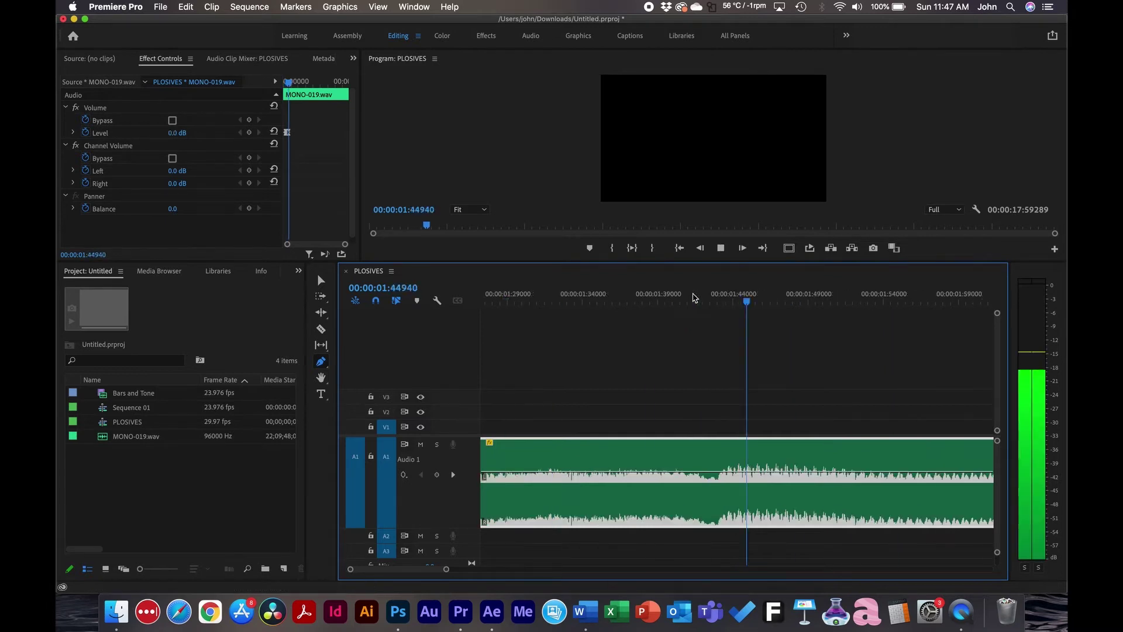
{"action": "key", "text": "minus"}
{"action": "key", "text": "minus"}
{"action": "key", "text": "minus"}
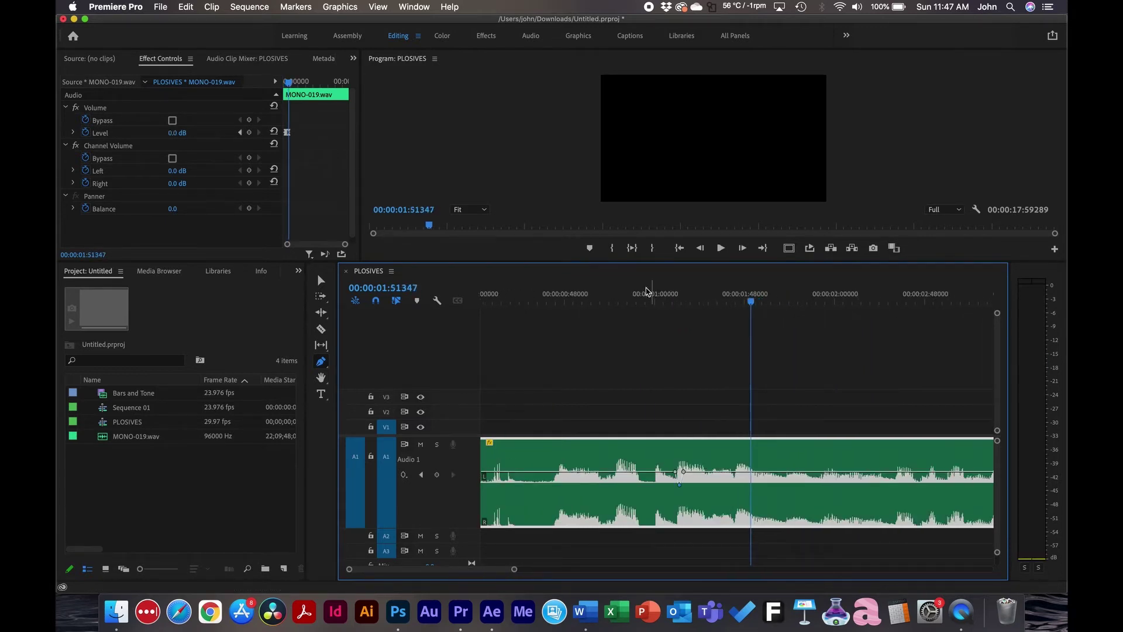
{"action": "left_click", "coordinate": [646, 293]}
{"action": "key", "text": "space"}
{"action": "left_click", "coordinate": [639, 293]}
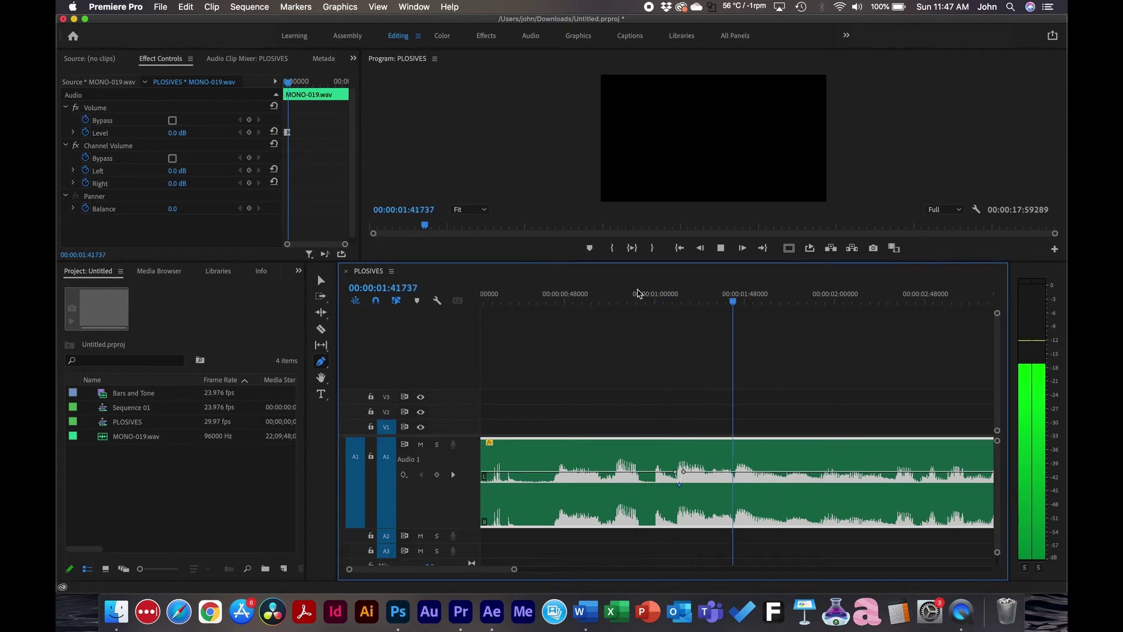
{"action": "left_click_drag", "start_coordinate": [638, 294], "coordinate": [653, 294]}
Step: Add a Bezier volume dip of -2.6 dB at the plosive near 1 second and play it back
{"action": "key", "text": "equal"}
{"action": "key", "text": "equal"}
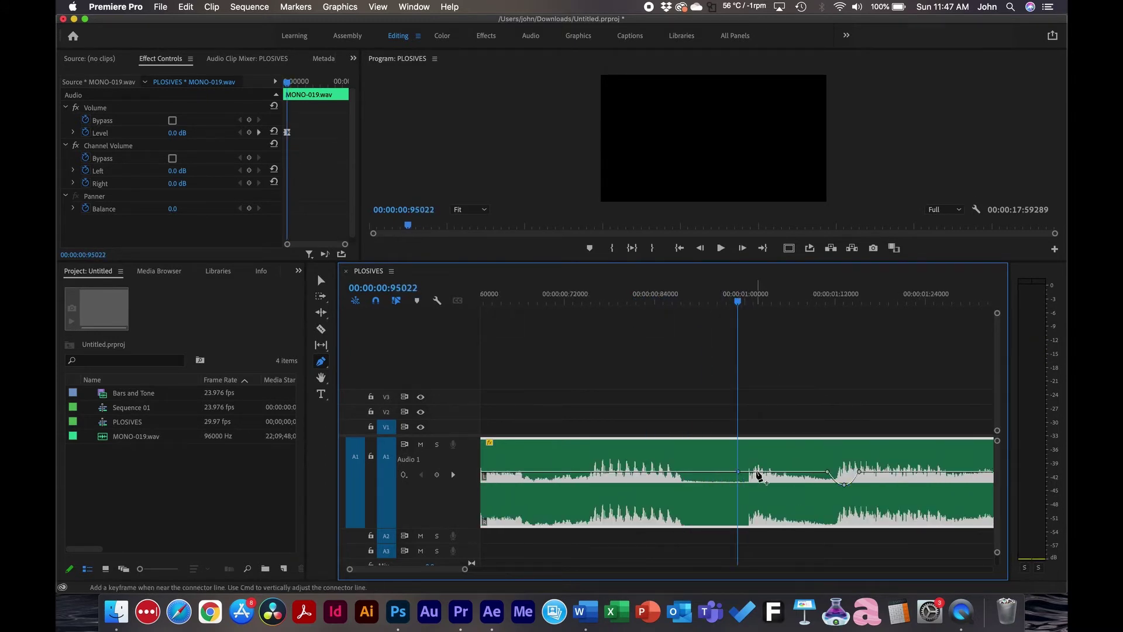
{"action": "left_click", "coordinate": [758, 472]}
{"action": "mouse_move", "coordinate": [770, 472]}
{"action": "left_mouse_down"}
{"action": "mouse_move", "coordinate": [769, 482]}
{"action": "mouse_move", "coordinate": [757, 474]}
{"action": "left_mouse_up"}
{"action": "left_click", "coordinate": [778, 472]}
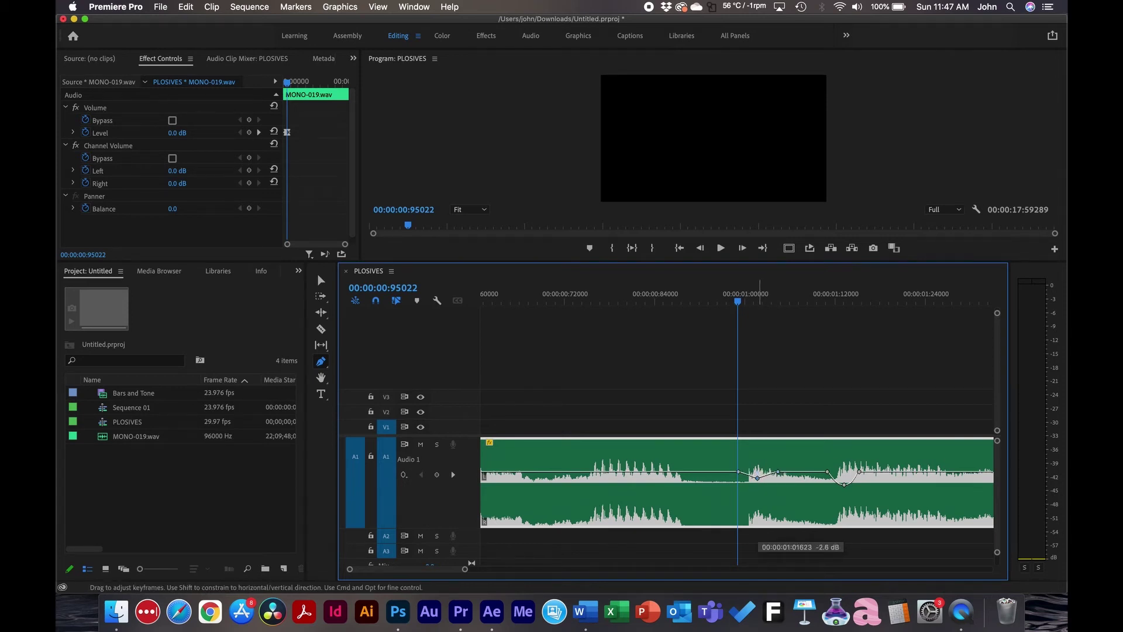
{"action": "left_click_drag", "start_coordinate": [757, 477], "coordinate": [758, 477]}
{"action": "right_click", "coordinate": [760, 481]}
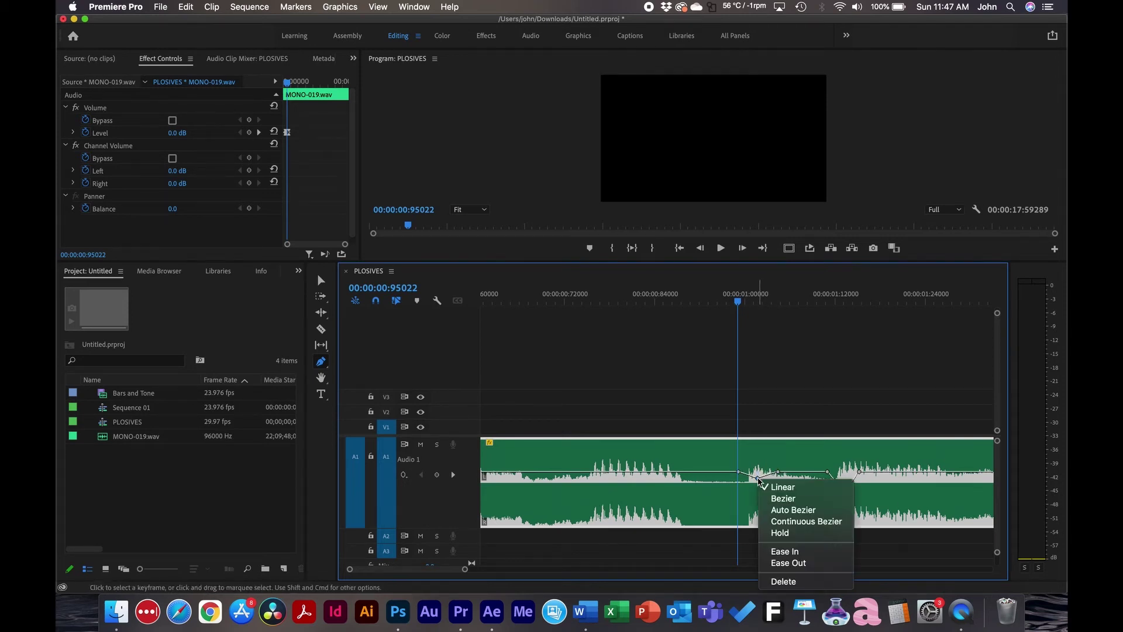
{"action": "left_click", "coordinate": [778, 500]}
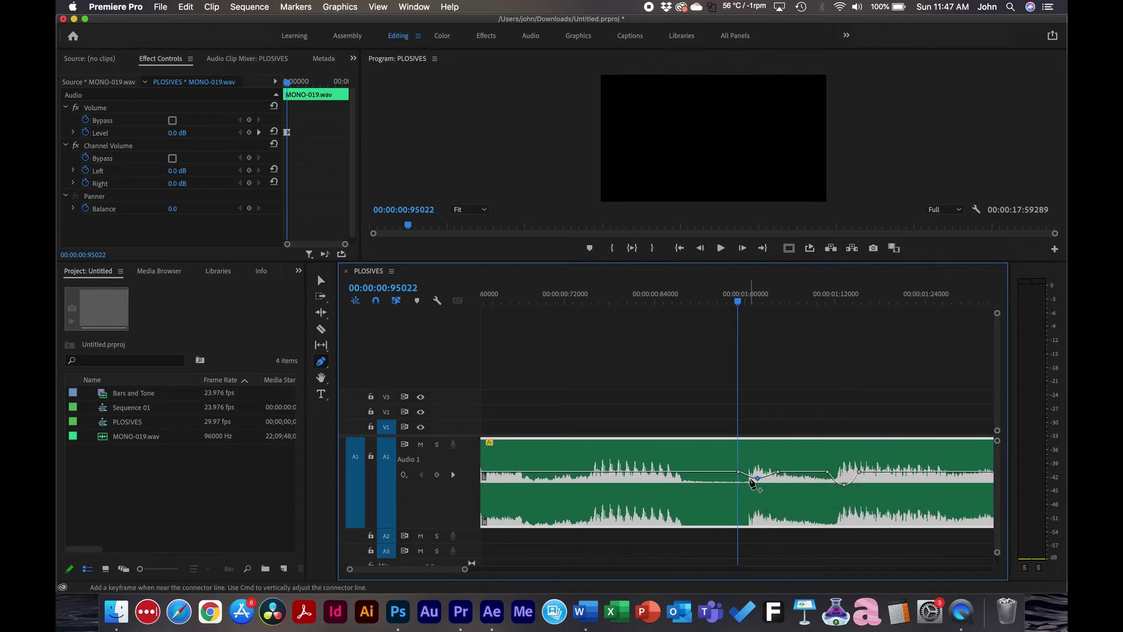
{"action": "key", "text": "space"}
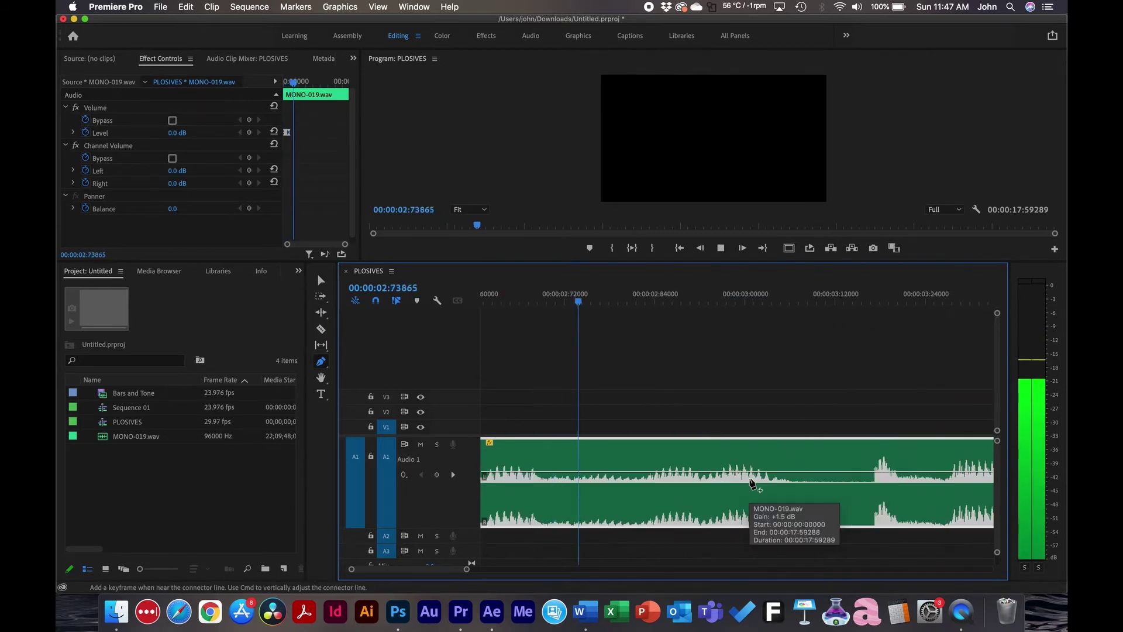
{"action": "key", "text": "space"}
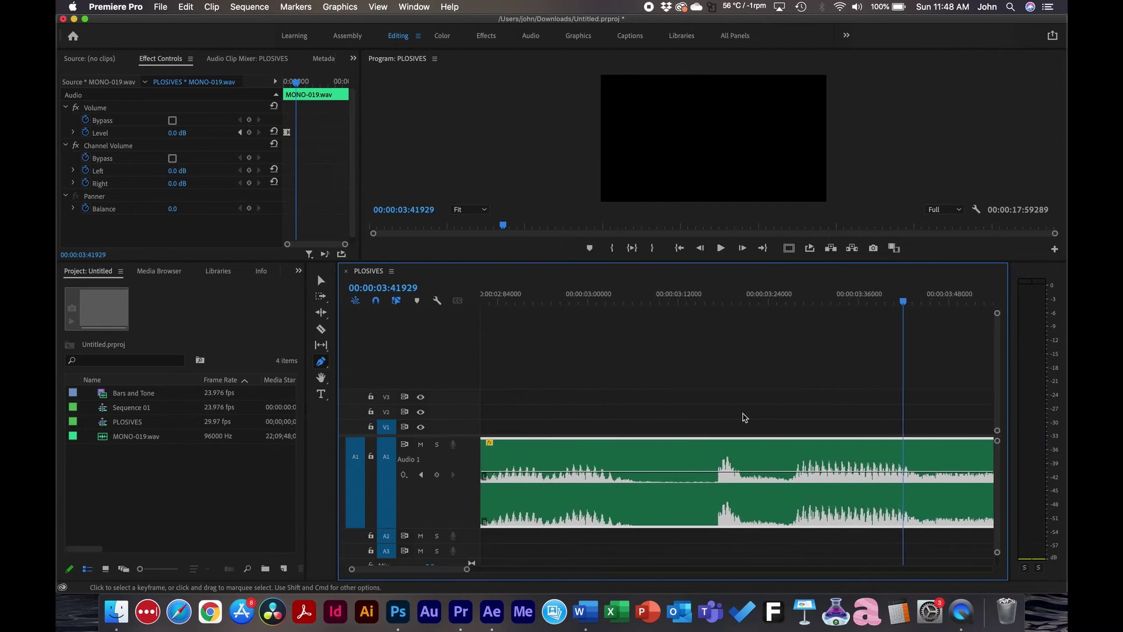
Step: Add a Bezier volume dip of -4.7 dB at the plosive near 3.17 seconds (03:18384)
{"action": "left_click", "coordinate": [718, 299]}
{"action": "key", "text": "="}
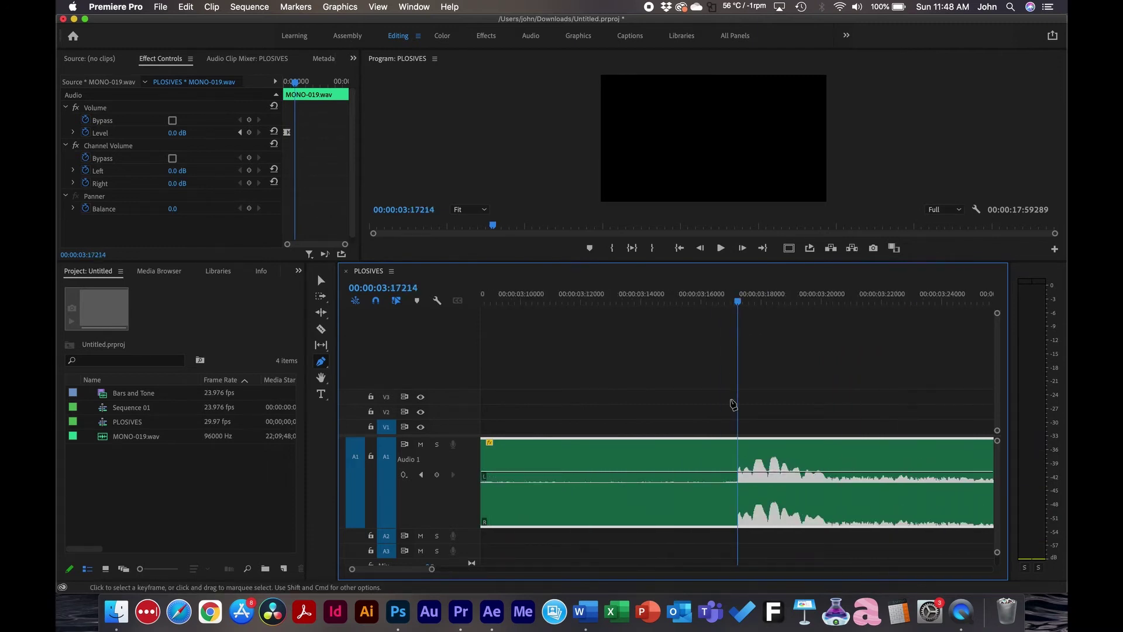
{"action": "left_click", "coordinate": [737, 473]}
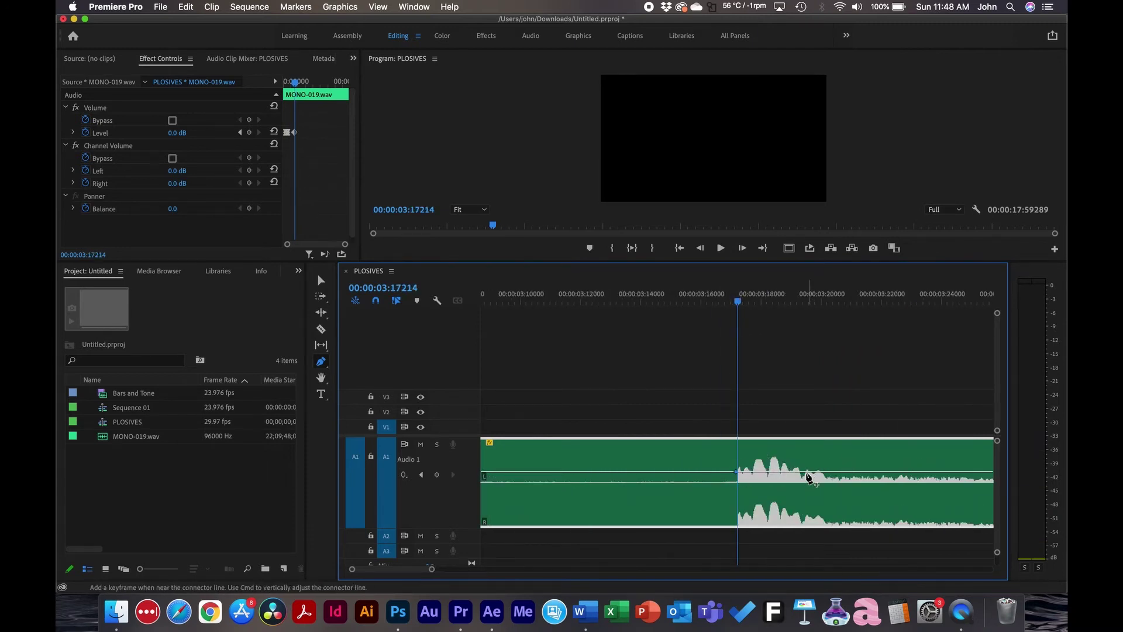
{"action": "left_click_drag", "start_coordinate": [772, 472], "coordinate": [774, 485]}
{"action": "right_click", "coordinate": [774, 485]}
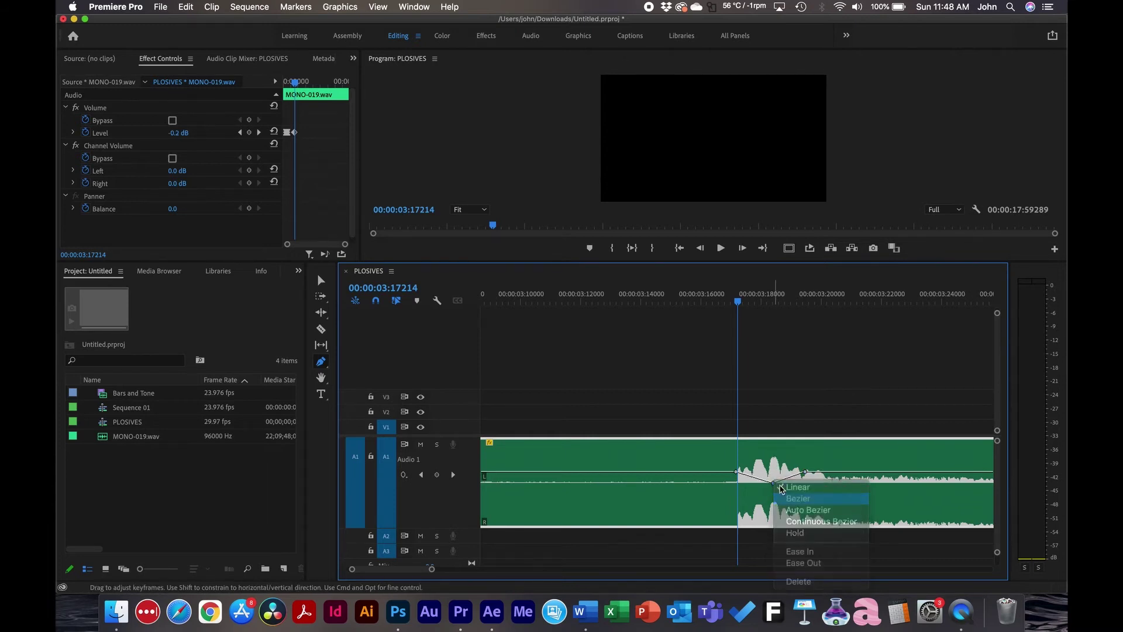
{"action": "left_click", "coordinate": [798, 497]}
Step: Play back from before the 3.17-second dip to check it
{"action": "left_click_drag", "start_coordinate": [737, 301], "coordinate": [560, 300]}
{"action": "key", "text": "space"}
{"action": "key", "text": "minus"}
{"action": "key", "text": "minus"}
{"action": "key", "text": "space"}
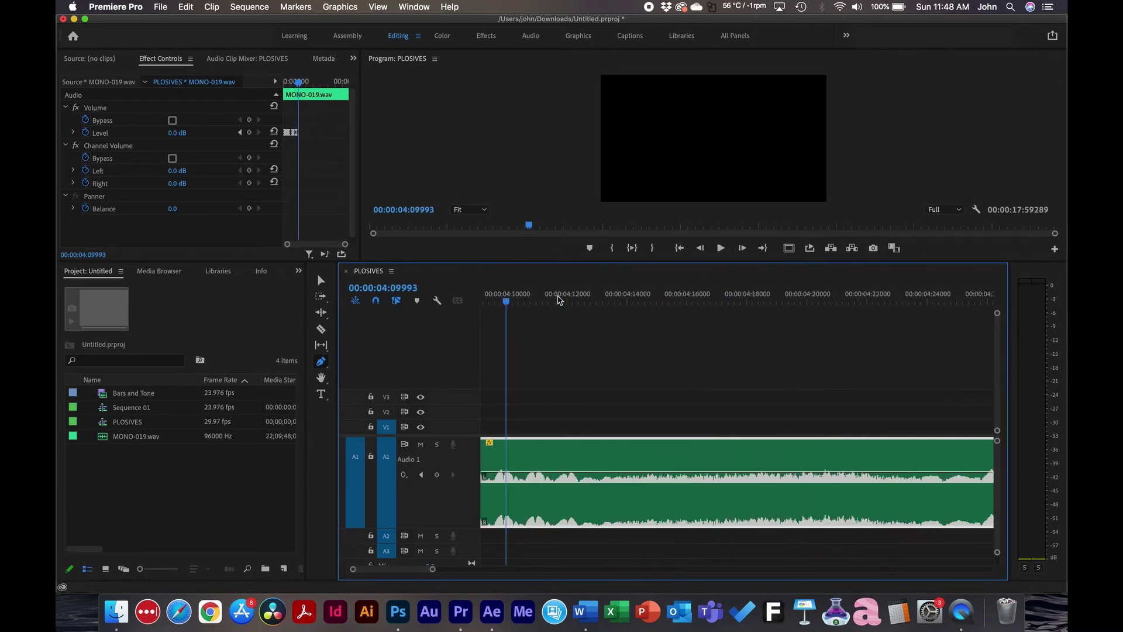
Step: Play through from about 3 seconds to locate the next plosive at 8.28 seconds
{"action": "left_click", "coordinate": [614, 298]}
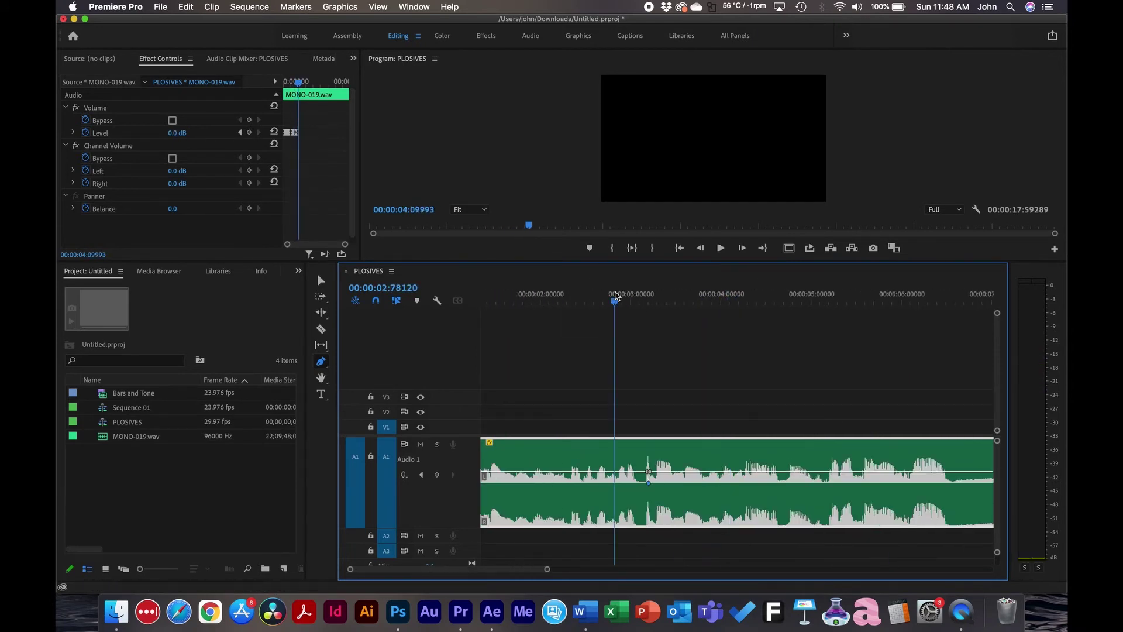
{"action": "key", "text": "space"}
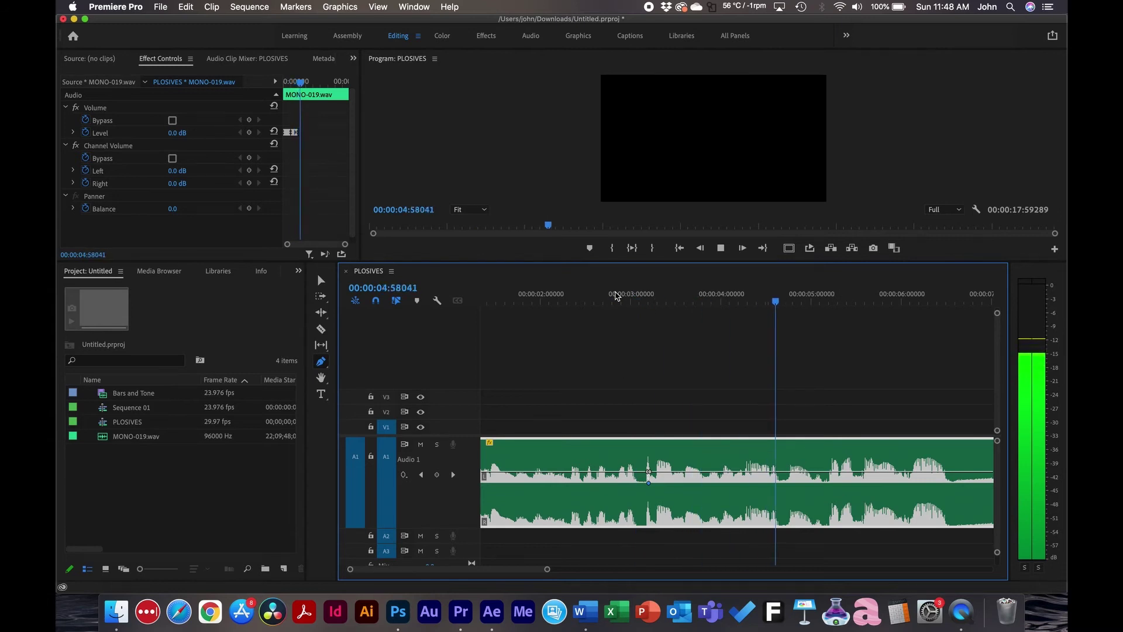
{"action": "key", "text": "minus"}
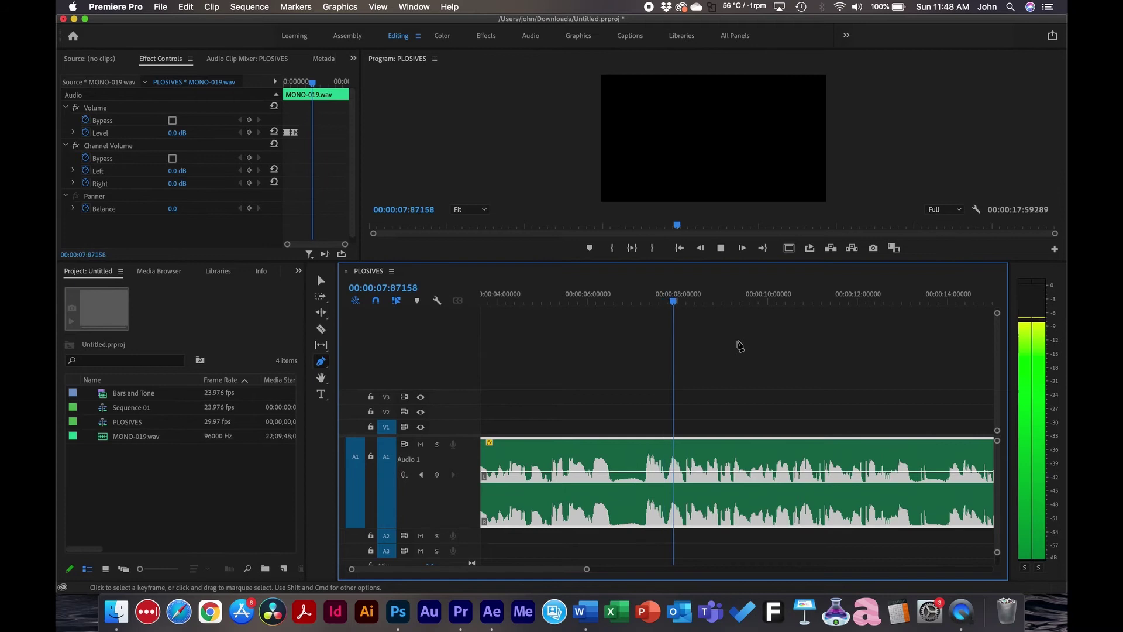
{"action": "key", "text": "space"}
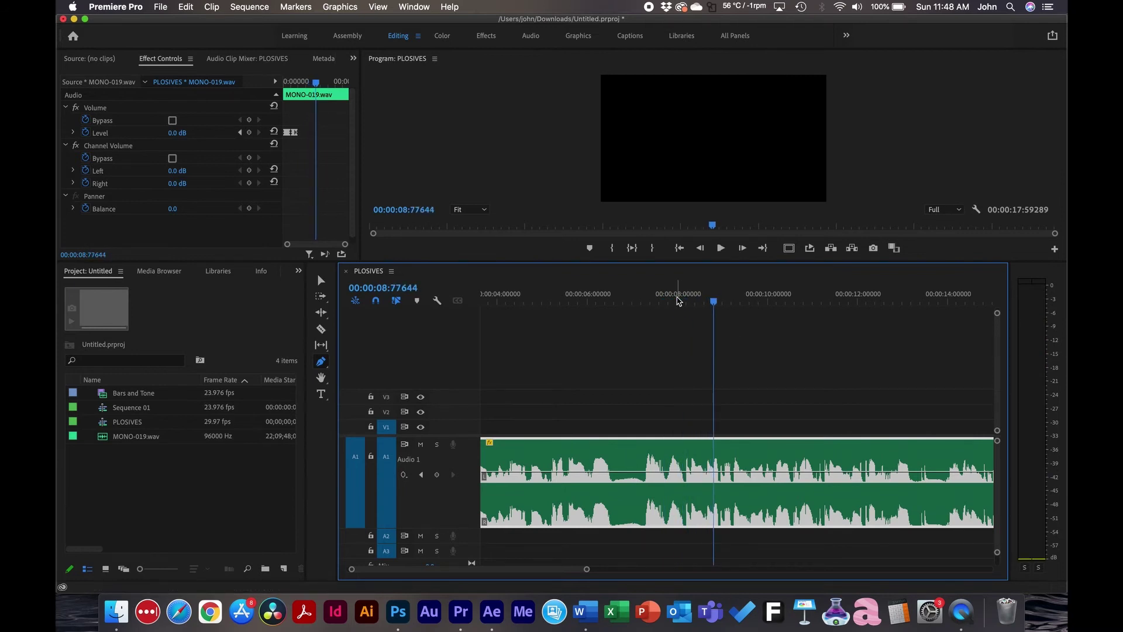
{"action": "left_click", "coordinate": [677, 297]}
{"action": "key", "text": "equal"}
{"action": "key", "text": "equal"}
{"action": "key", "text": "equal"}
{"action": "key", "text": "space"}
{"action": "key", "text": "space"}
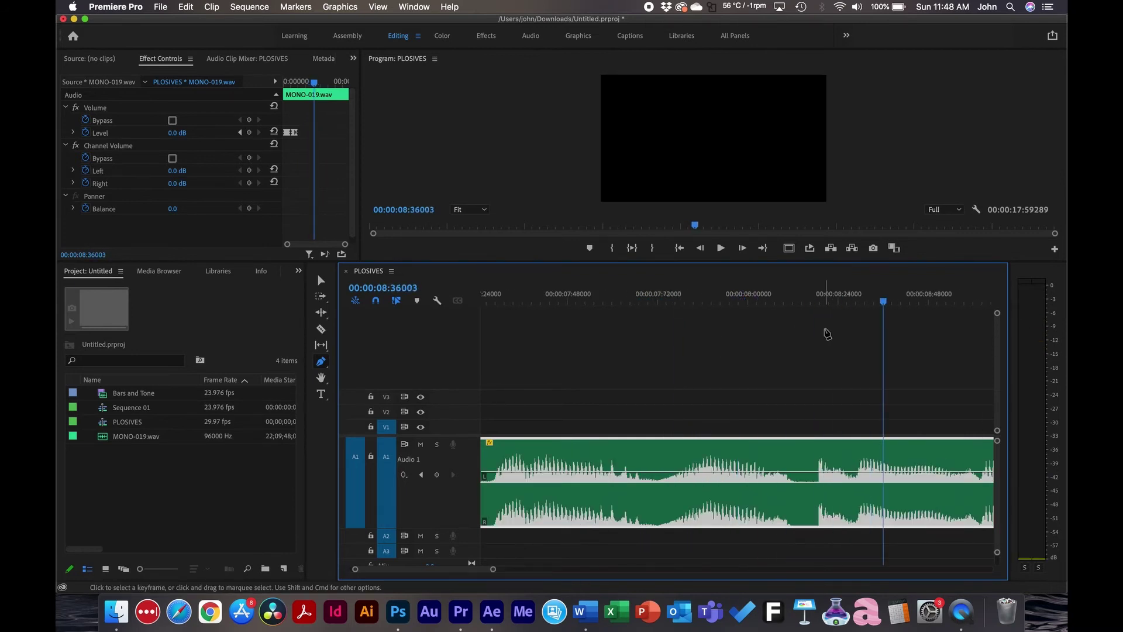
{"action": "left_click", "coordinate": [853, 297]}
{"action": "key", "text": "equal"}
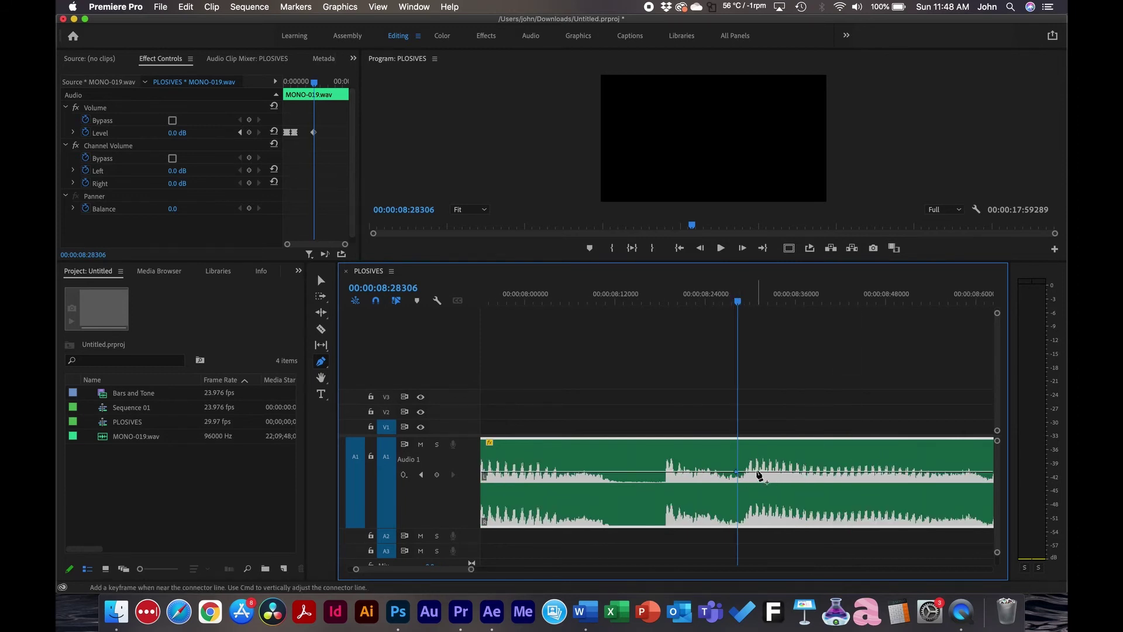
Step: Add a -5.0 dB volume dip at the plosive near 08:30826 and listen to it
{"action": "left_click", "coordinate": [785, 471]}
{"action": "left_click_drag", "start_coordinate": [757, 471], "coordinate": [757, 484]}
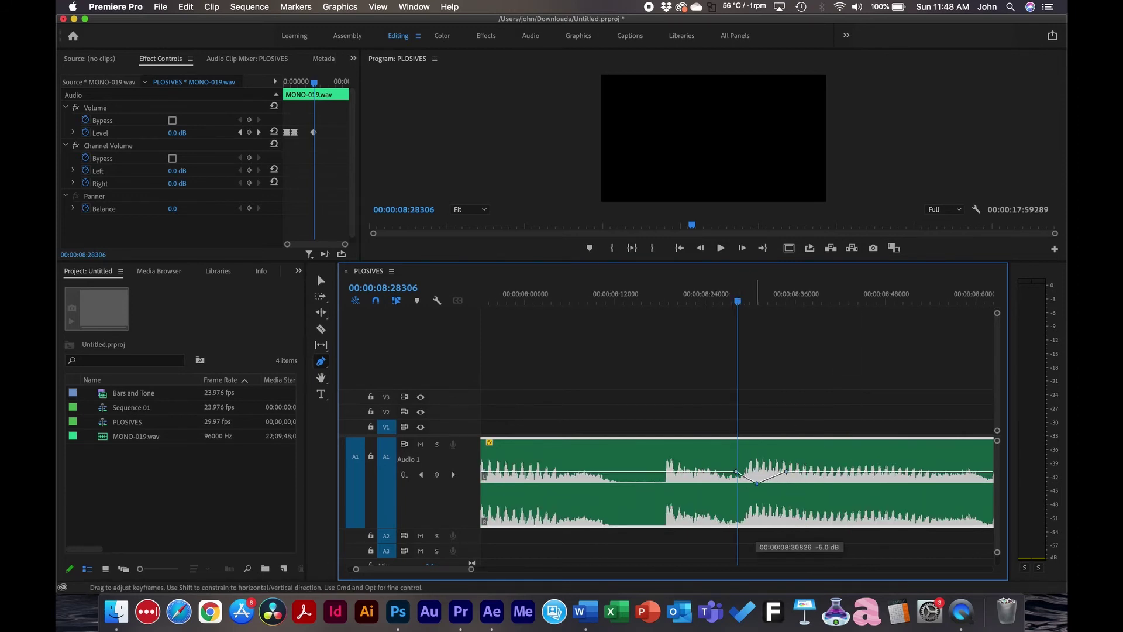
{"action": "key", "text": "space"}
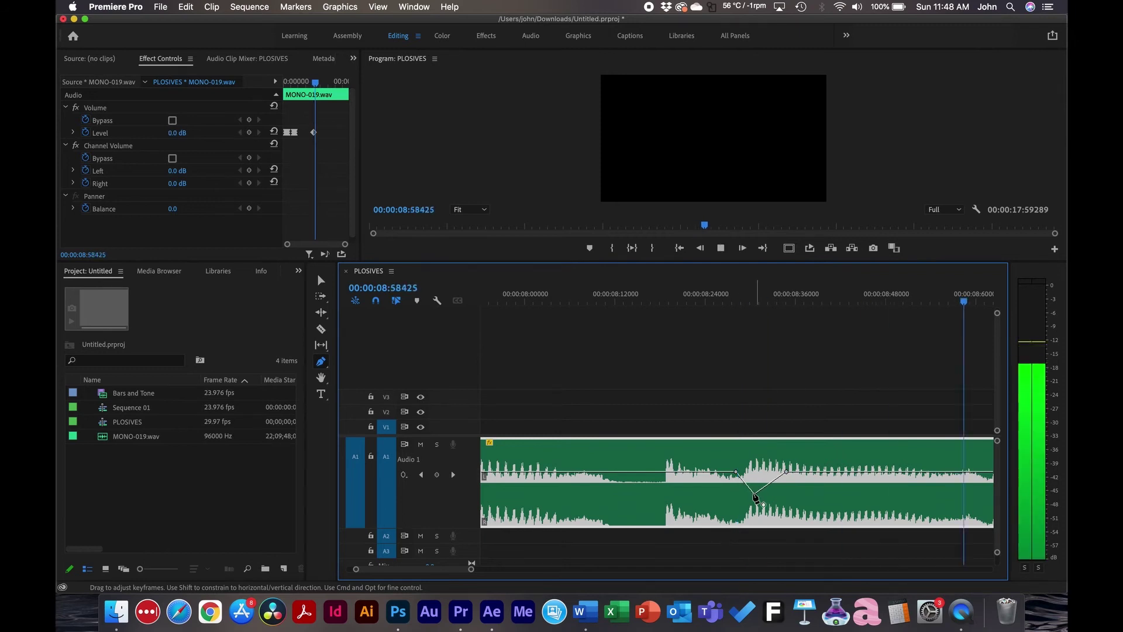
{"action": "key", "text": "space"}
{"action": "key", "text": "minus"}
Step: Add a -6.2 dB volume dip at the plosive near 8.17 seconds (08:18834) and check it
{"action": "left_click_drag", "start_coordinate": [673, 299], "coordinate": [711, 300]}
{"action": "key", "text": "equal"}
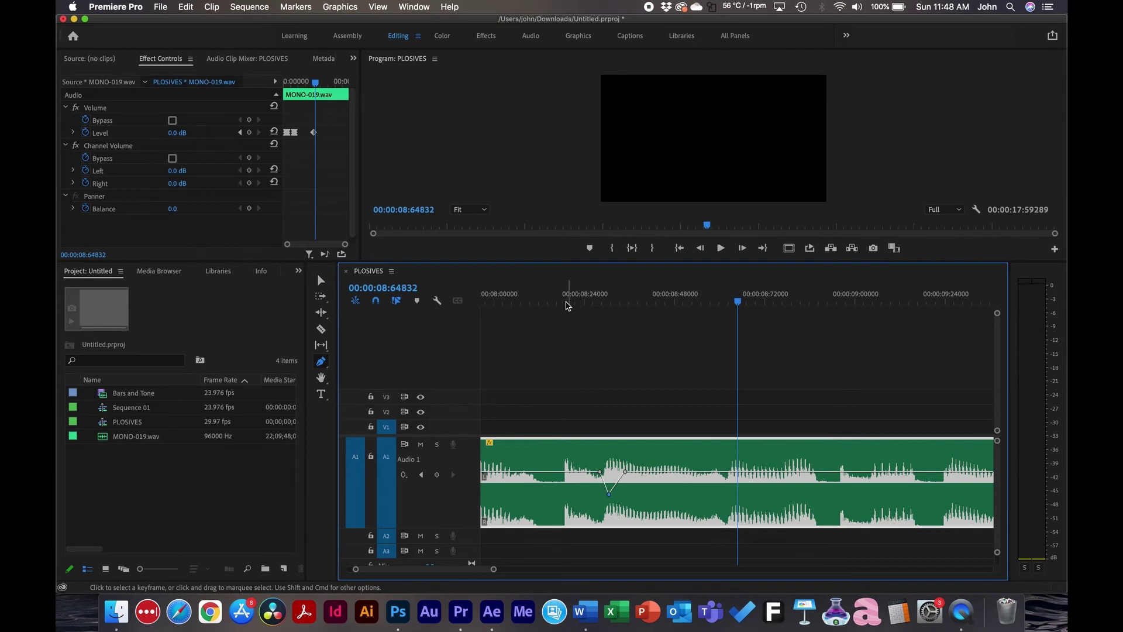
{"action": "left_click", "coordinate": [563, 300]}
{"action": "key", "text": "equal"}
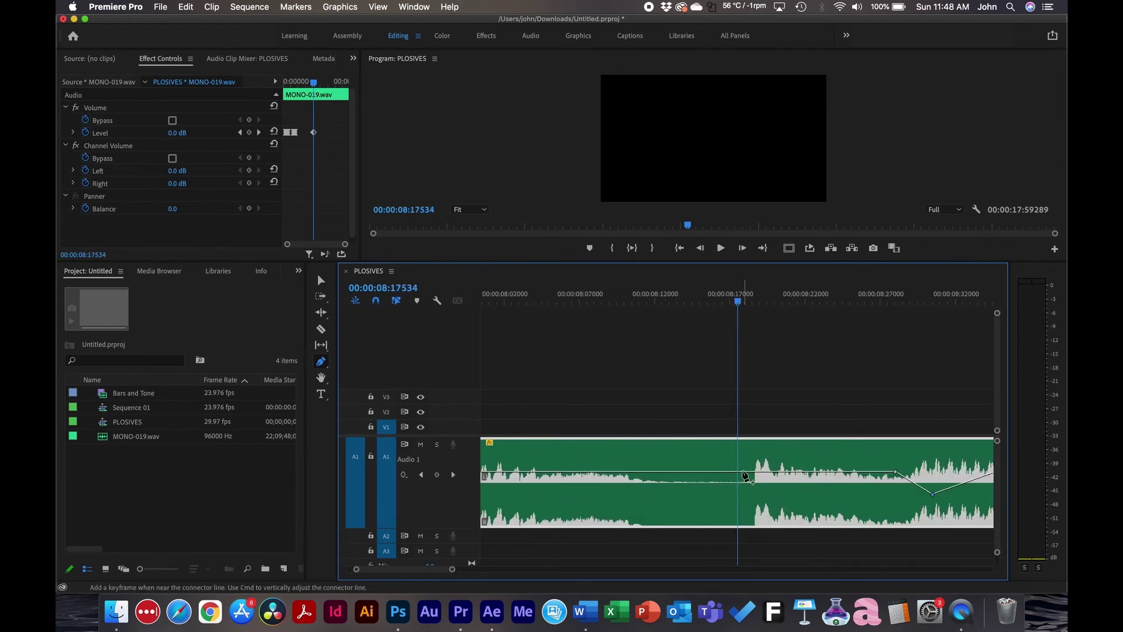
{"action": "left_click", "coordinate": [787, 472]}
{"action": "left_click_drag", "start_coordinate": [758, 472], "coordinate": [758, 485]}
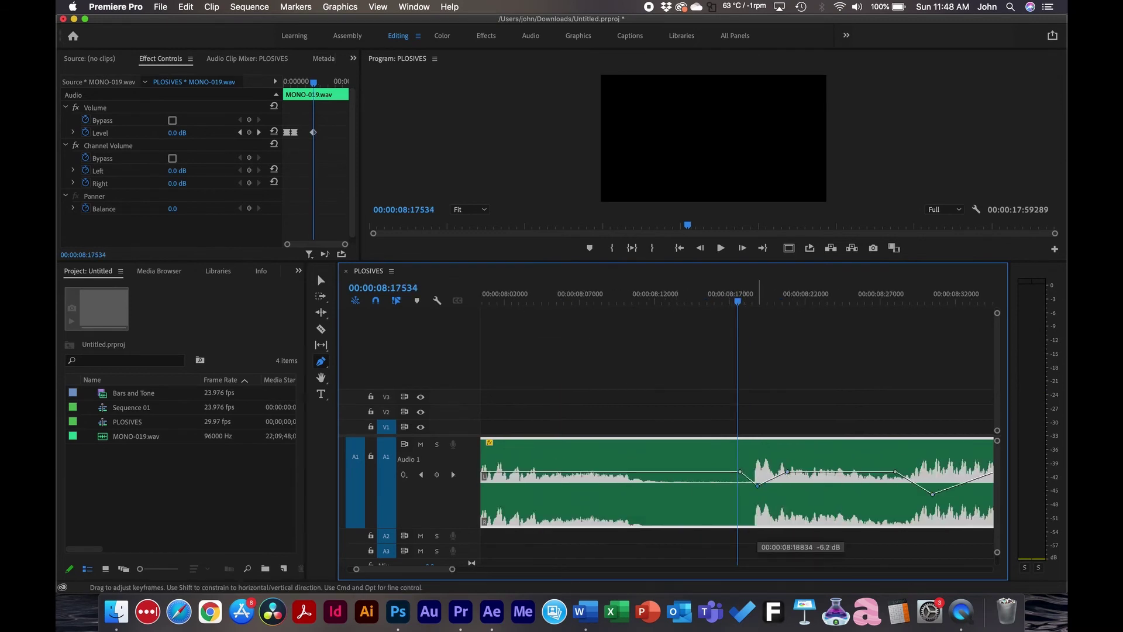
{"action": "key", "text": "space"}
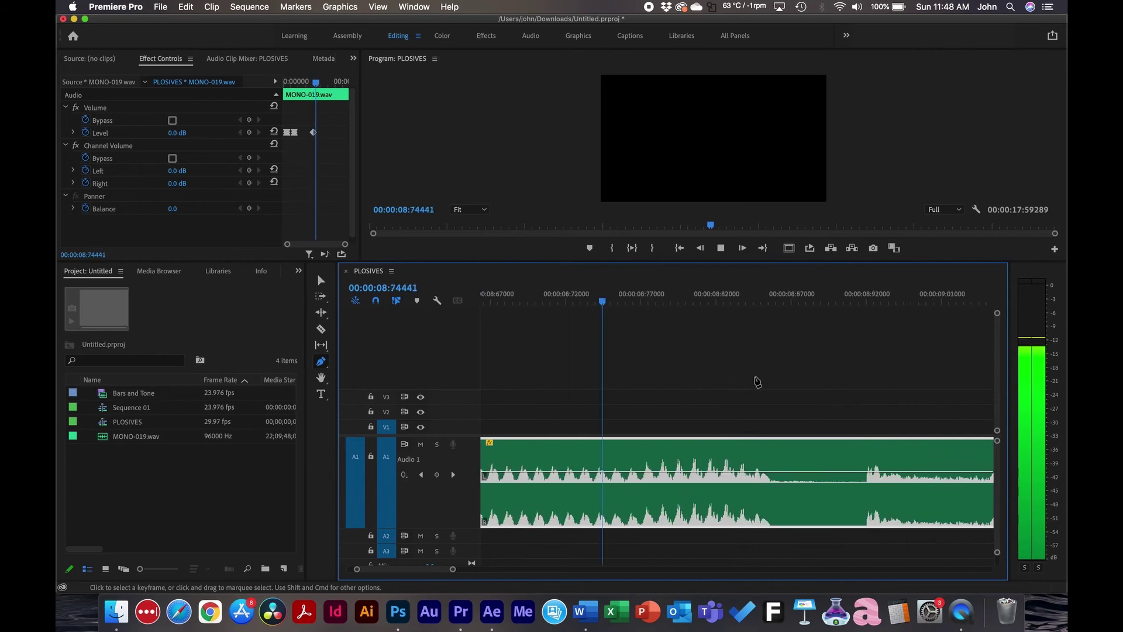
{"action": "key", "text": "minus"}
{"action": "key", "text": "minus"}
{"action": "key", "text": "minus"}
{"action": "key", "text": "minus"}
{"action": "left_click", "coordinate": [627, 296]}
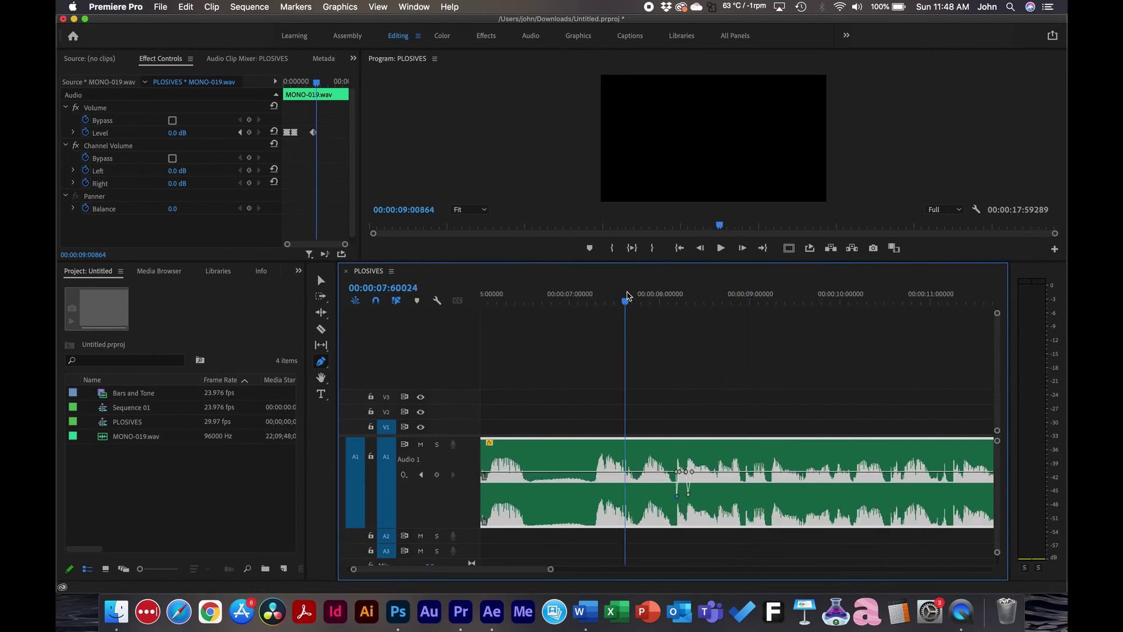